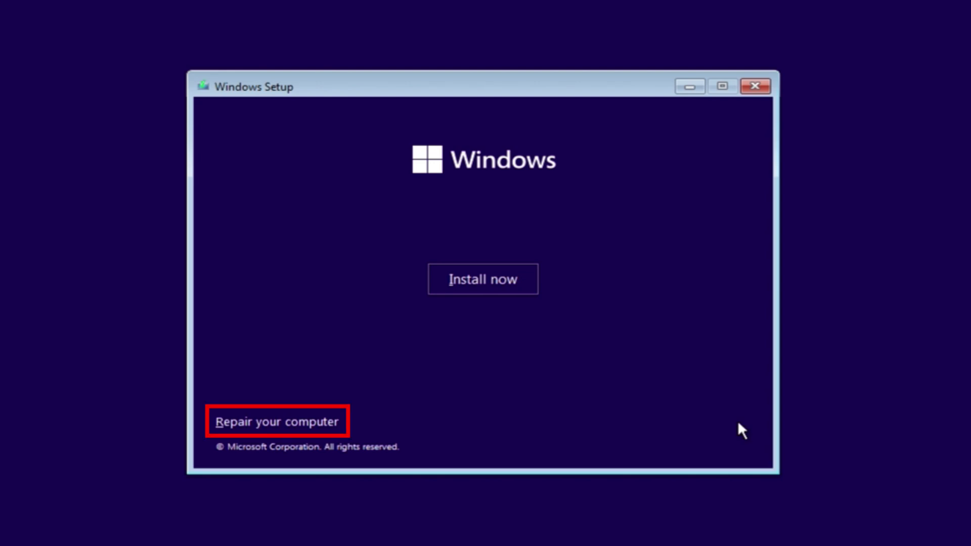
Step: Reach the administrator Command Prompt via Repair your computer, Troubleshoot and Advanced options
{"action": "left_click", "coordinate": [251, 424]}
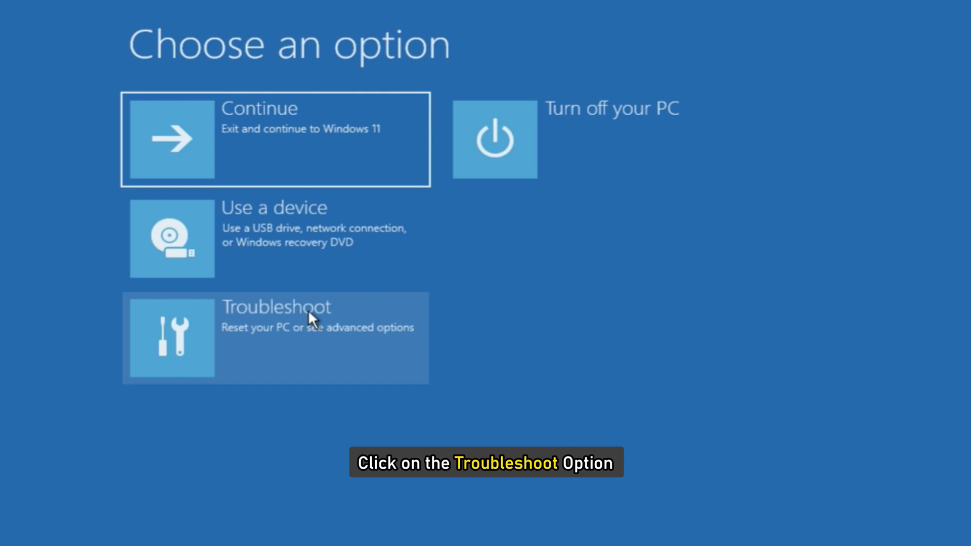
{"action": "left_click", "coordinate": [308, 319]}
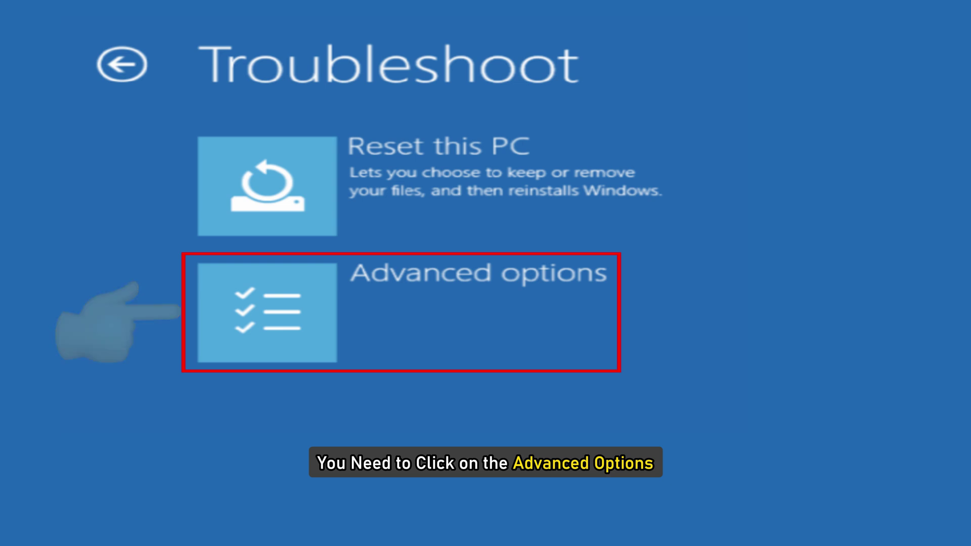
{"action": "left_click", "coordinate": [309, 310]}
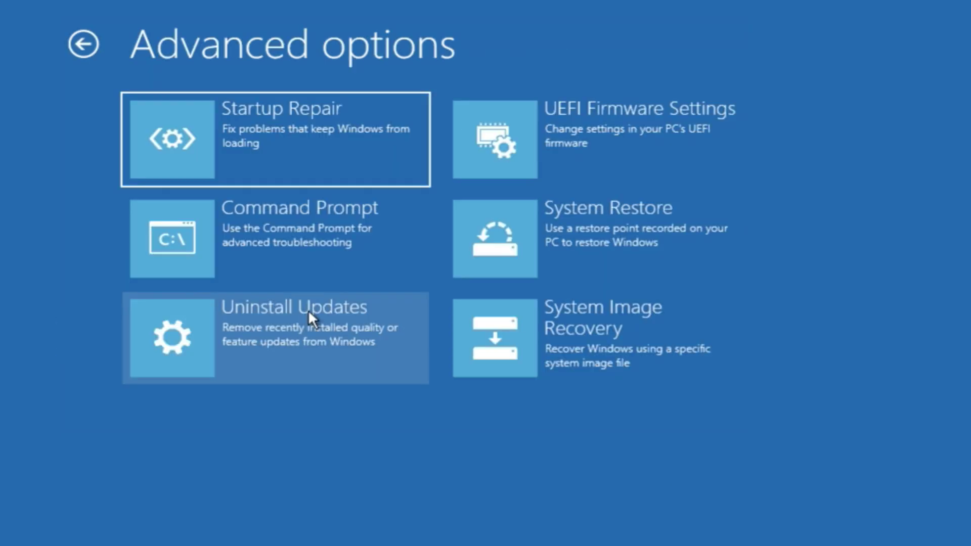
{"action": "left_click", "coordinate": [309, 237]}
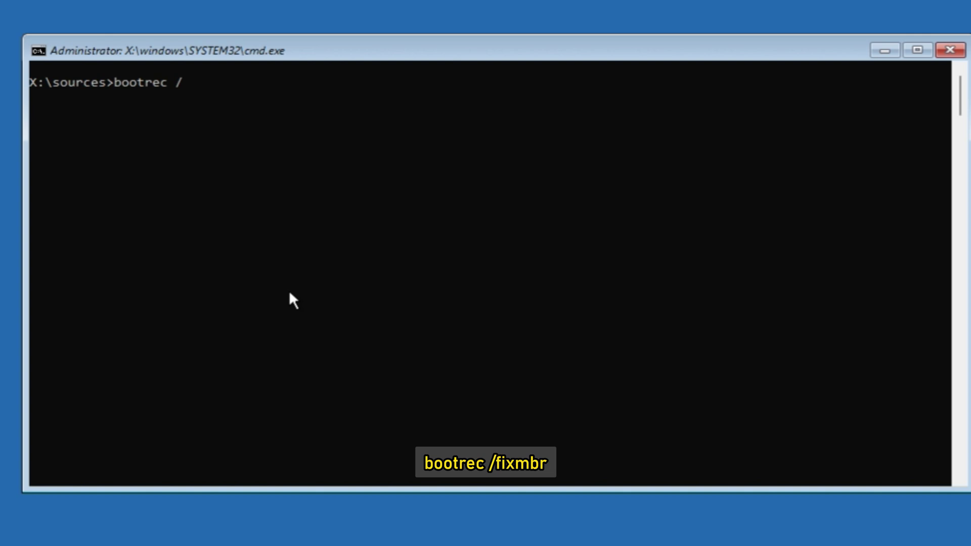
{"action": "type", "text": "fixmbr"}
Step: Run bootrec /fixmbr, /fixboot, /scanos and /rebuildbcd in turn
{"action": "key", "text": "Return"}
{"action": "type", "text": "bootrec /fixboot"}
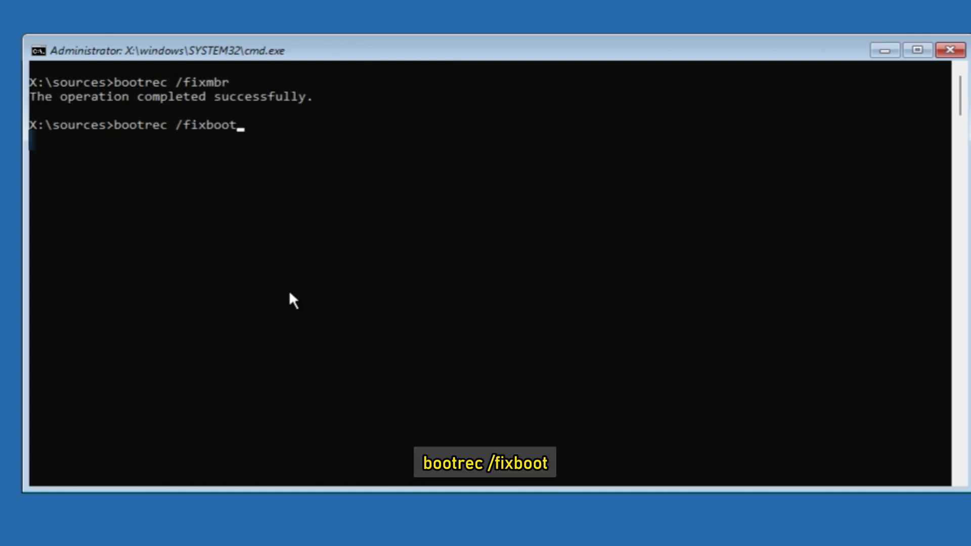
{"action": "key", "text": "Return"}
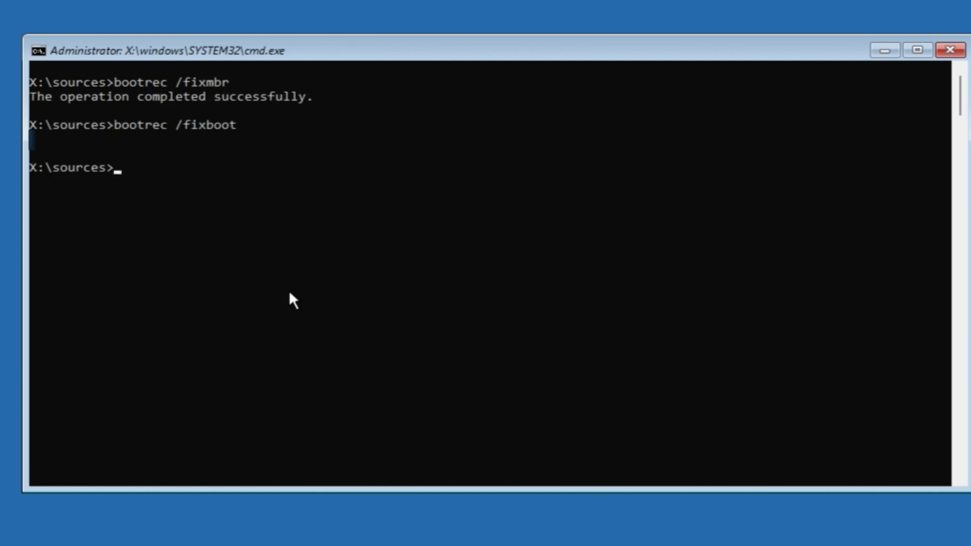
{"action": "type", "text": "bootrec /scanos"}
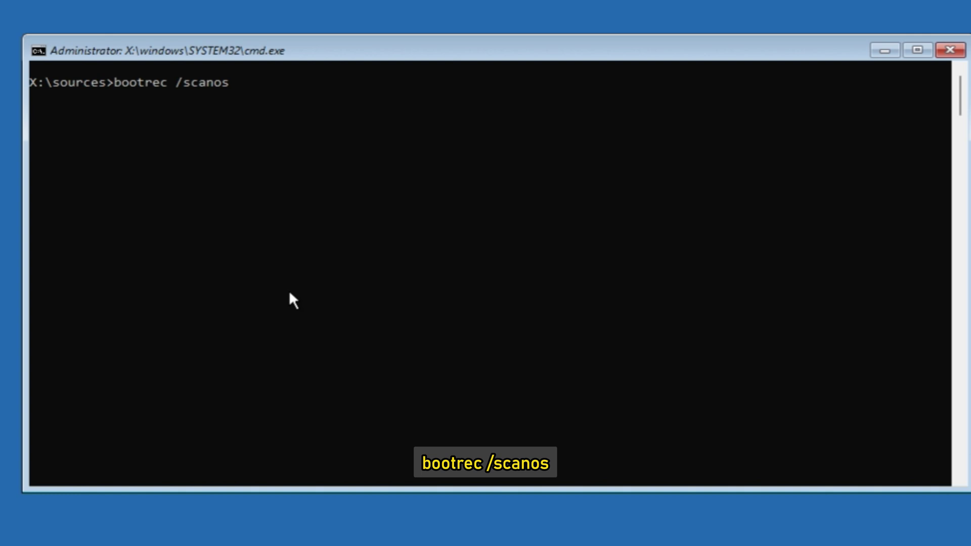
{"action": "key", "text": "Return"}
{"action": "type", "text": "bootrec /rebuildbcd"}
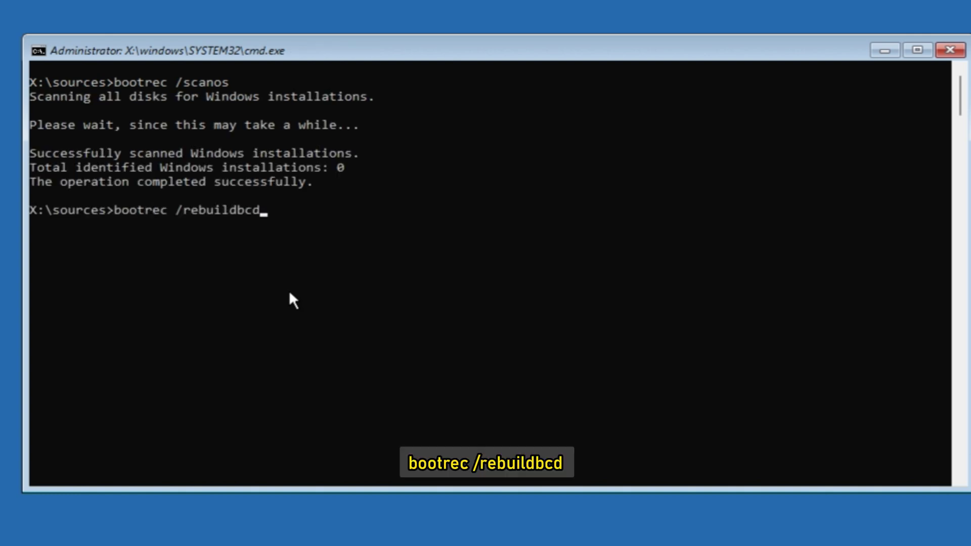
{"action": "key", "text": "Return"}
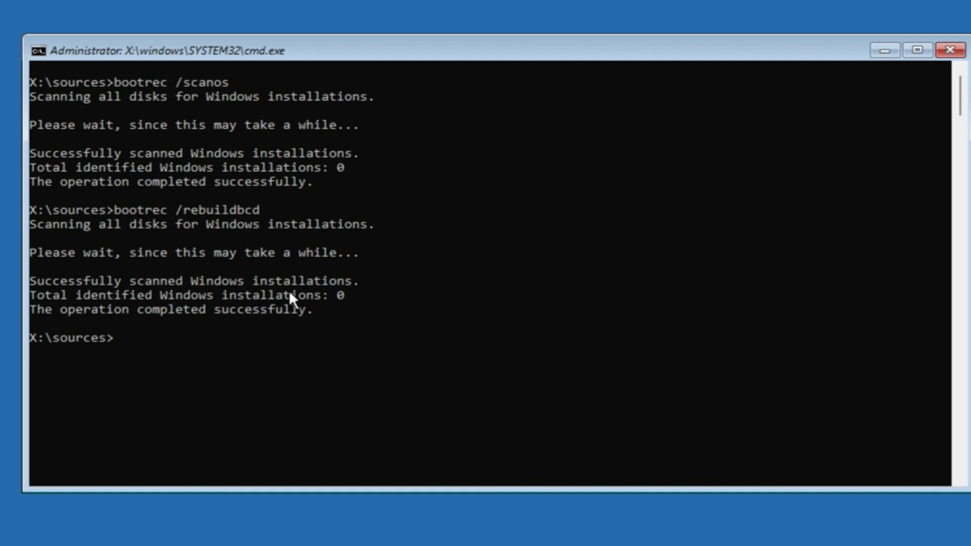
{"action": "left_click", "coordinate": [960, 53]}
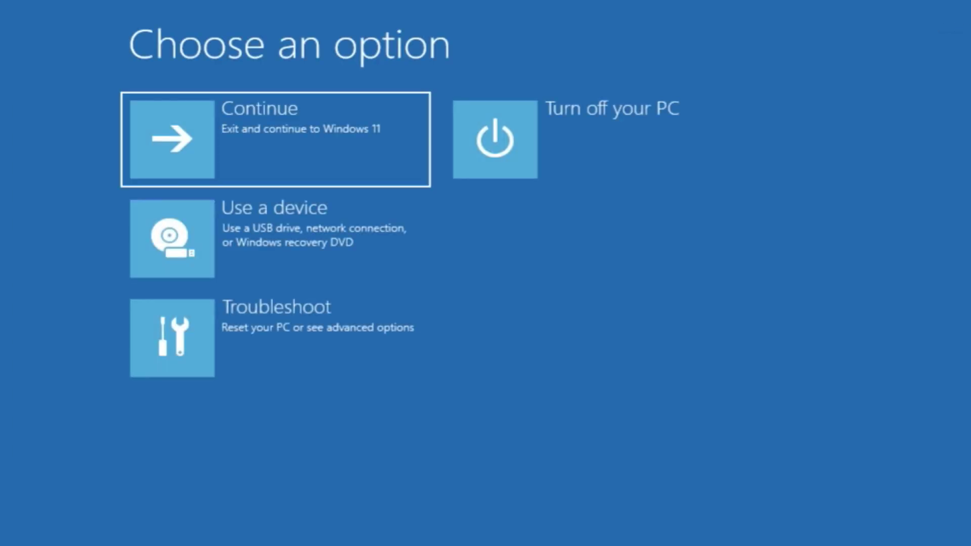